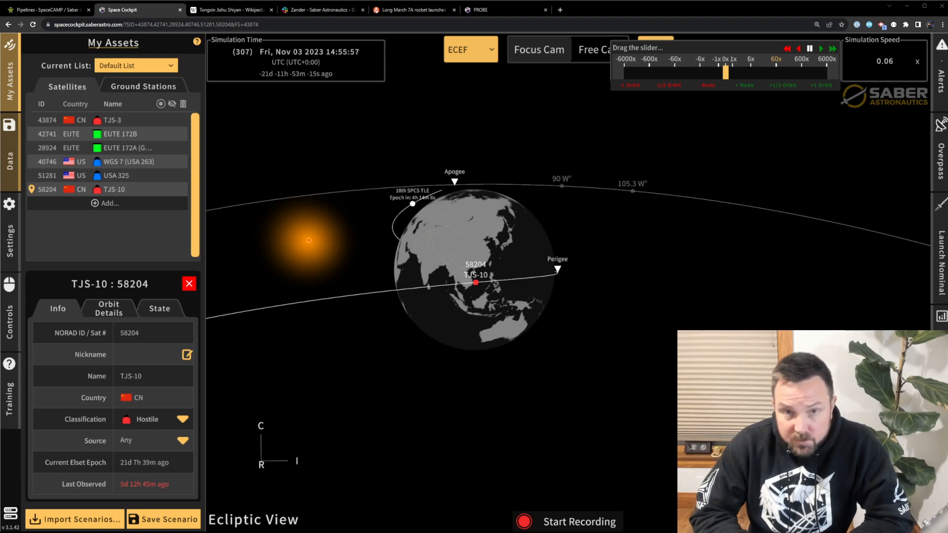
Step: Open the Seradata article on the Long March 7A launch of TJS-10 and highlight the launch time, date and rocket
left_click(419, 9)
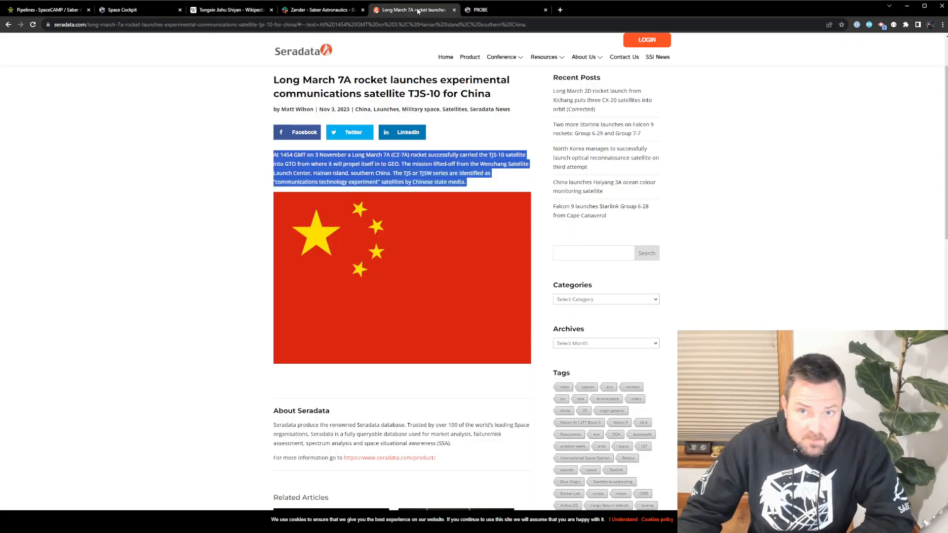
left_click(208, 201)
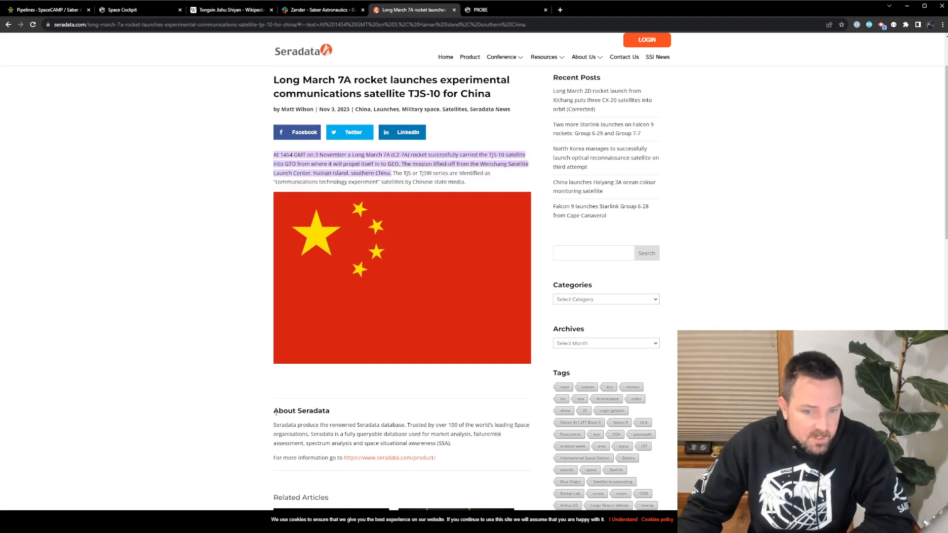
left_click_drag(275, 411, 329, 411)
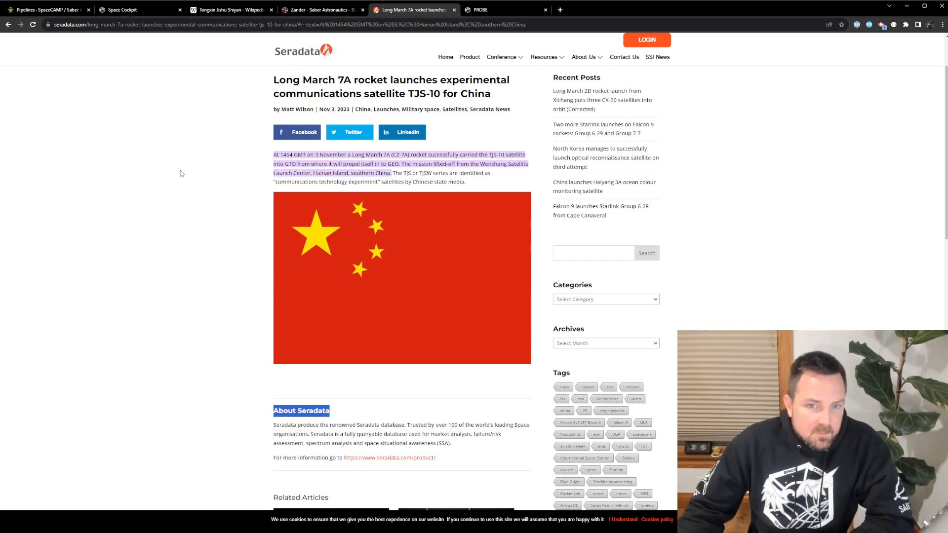
left_click(281, 155)
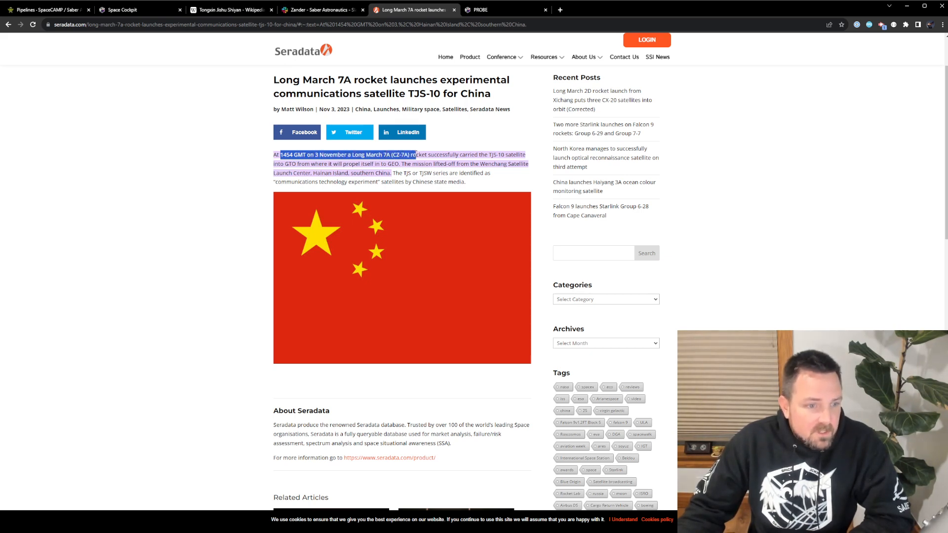
Step: Switch to Space Cockpit and raise the simulation speed to about 220x to advance TJS-10 after launch
left_click(499, 10)
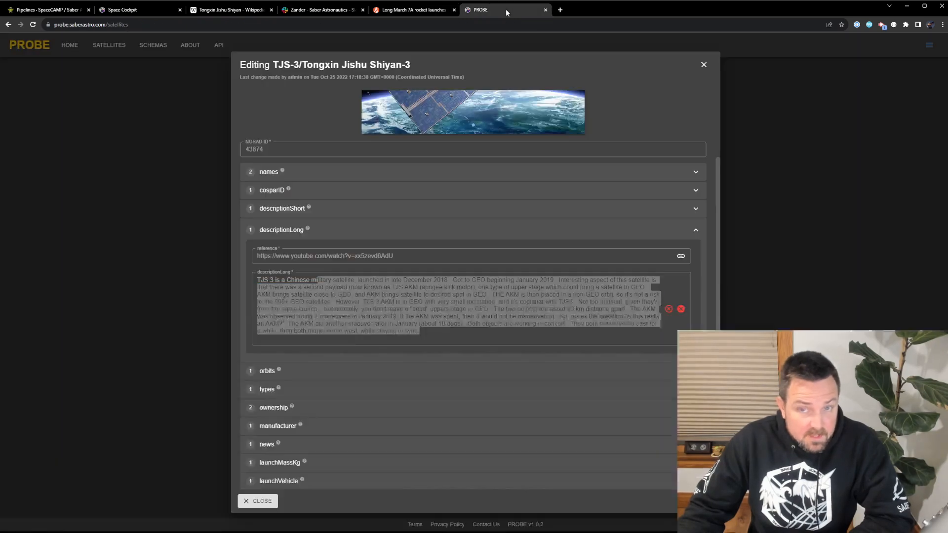
left_click(103, 10)
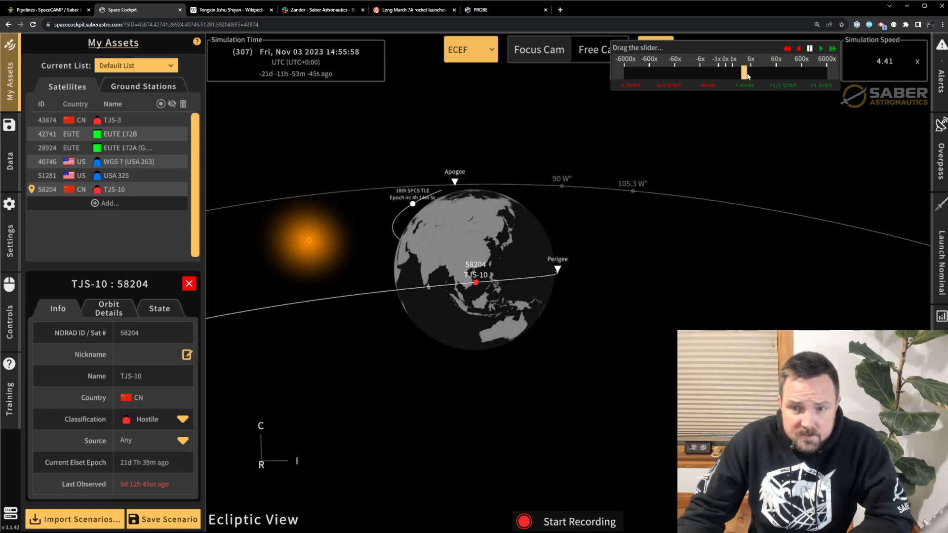
left_click_drag(746, 75, 791, 74)
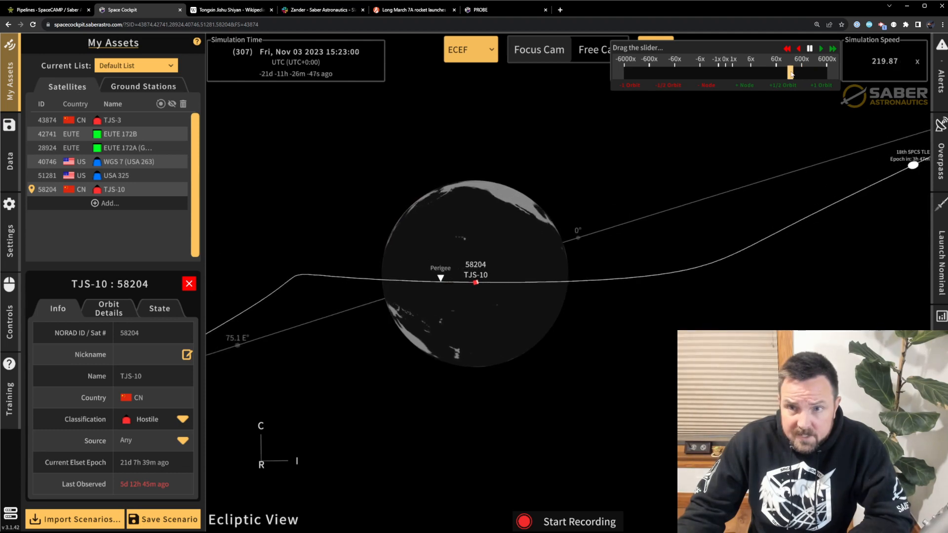
left_click(655, 49)
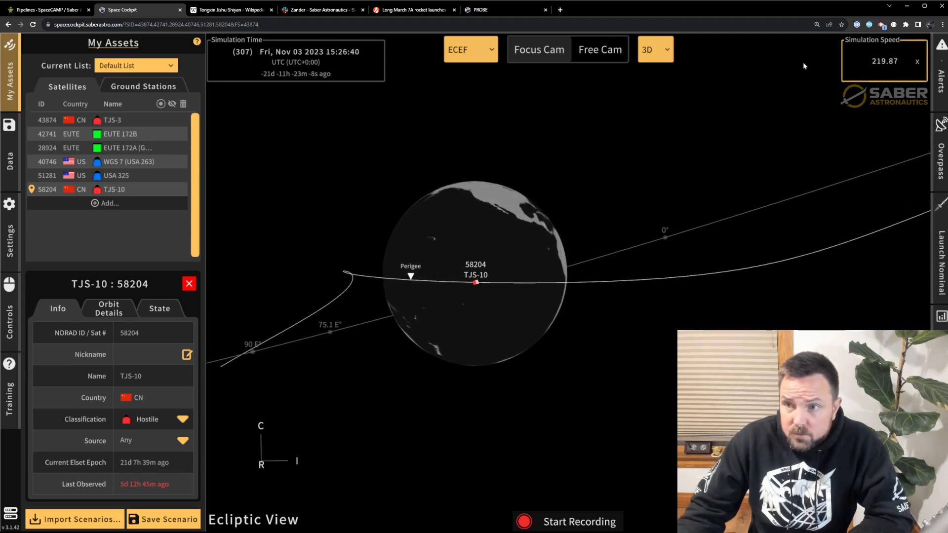
Step: Change the reference frame to ECI, run the simulation to about 18:17 on 3 November 2023 and slow it to about 1.24x
left_click(487, 56)
left_click(476, 52)
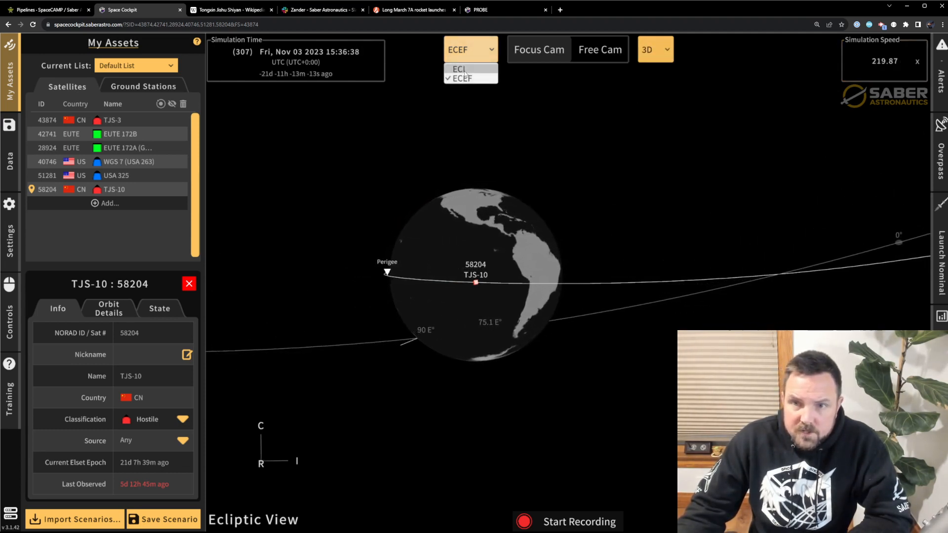
left_click(464, 70)
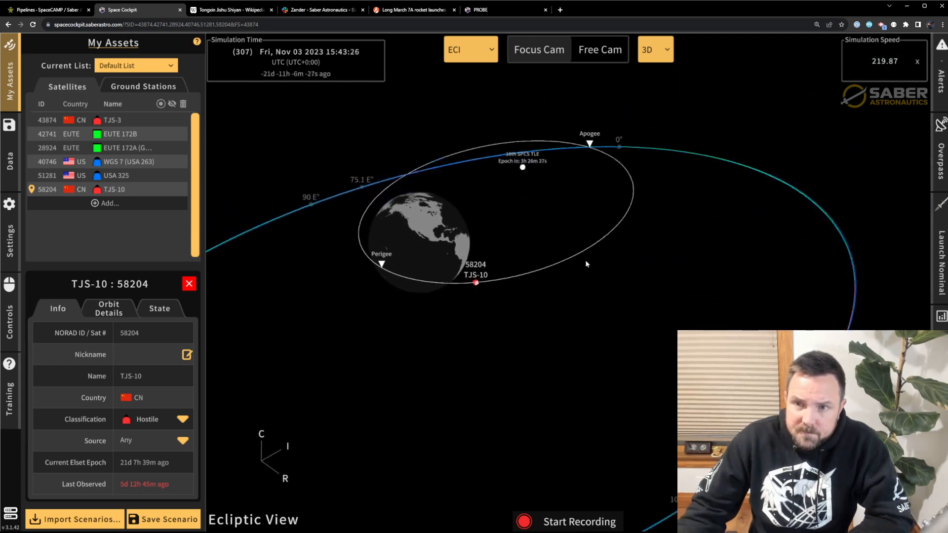
scroll(585, 262, "down", 3)
mouse_move(765, 69)
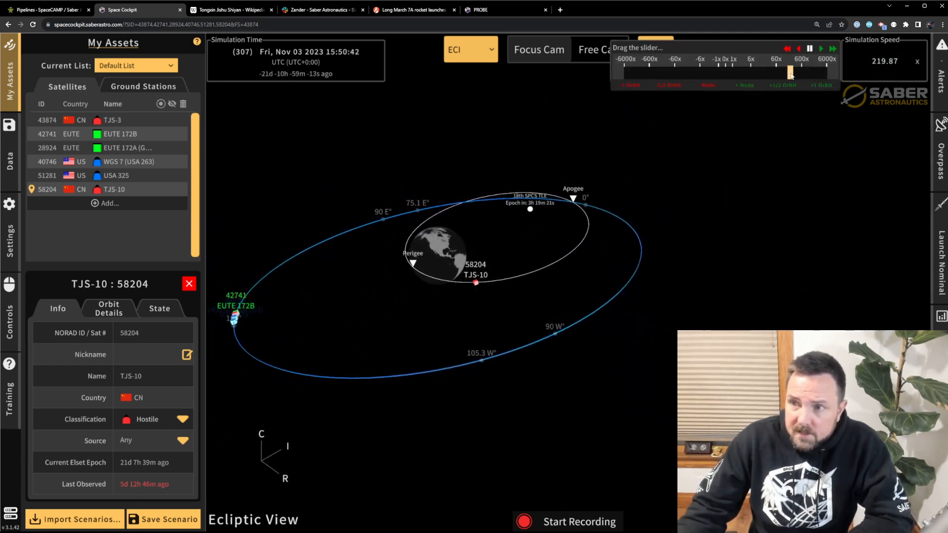
mouse_move(790, 73)
left_mouse_down()
mouse_move(824, 74)
mouse_move(777, 73)
left_mouse_up()
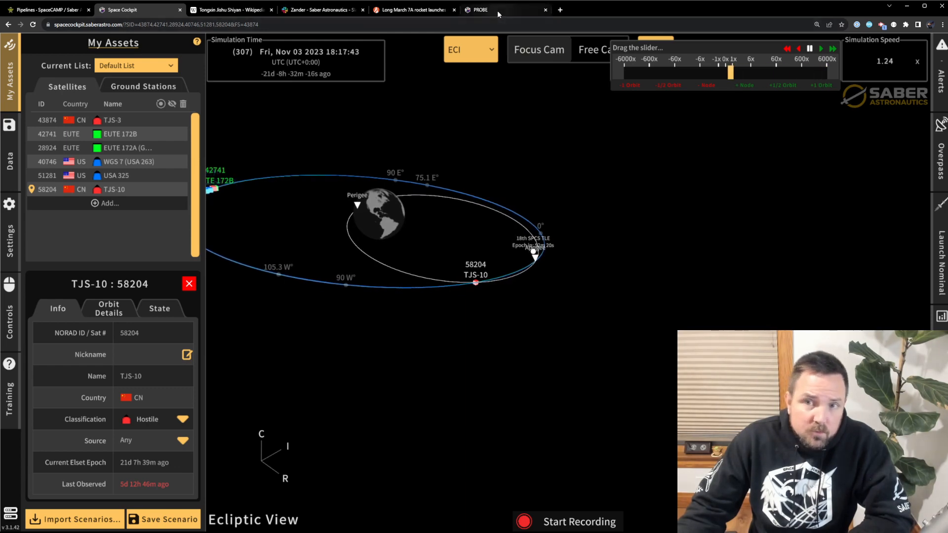
Step: Switch to PROBE, close the open satellite record and search the satellite catalogue for TJS-3
left_click(496, 10)
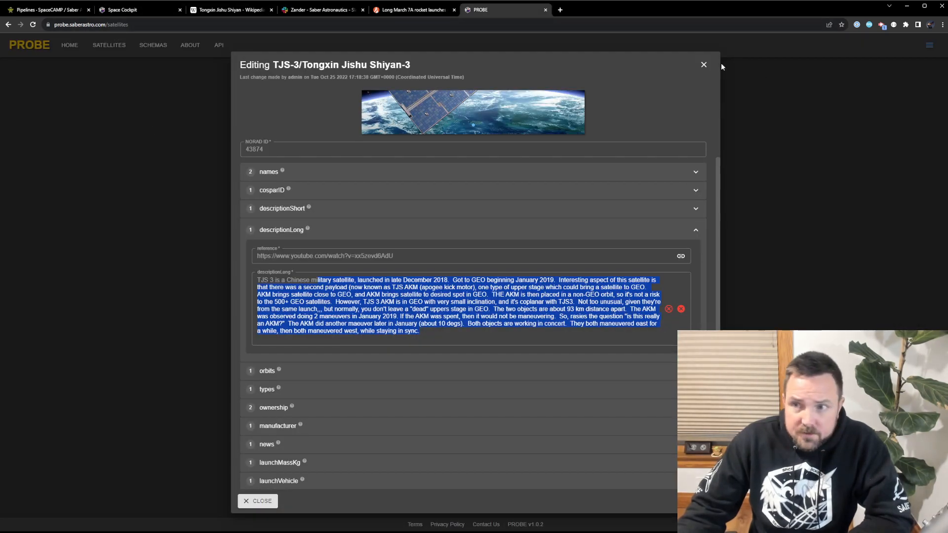
left_click(704, 66)
left_click(191, 269)
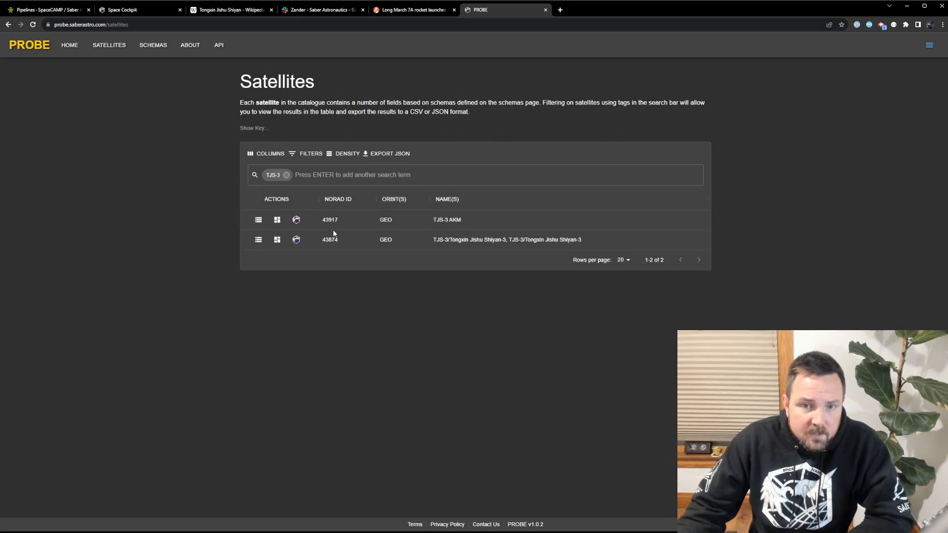
left_click(286, 175)
type("TJ")
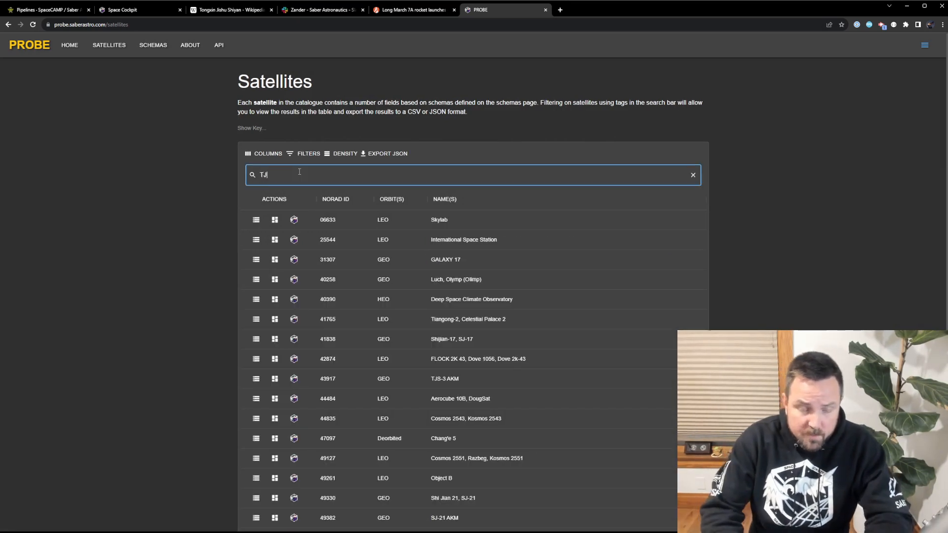
type("S-3")
key("Return")
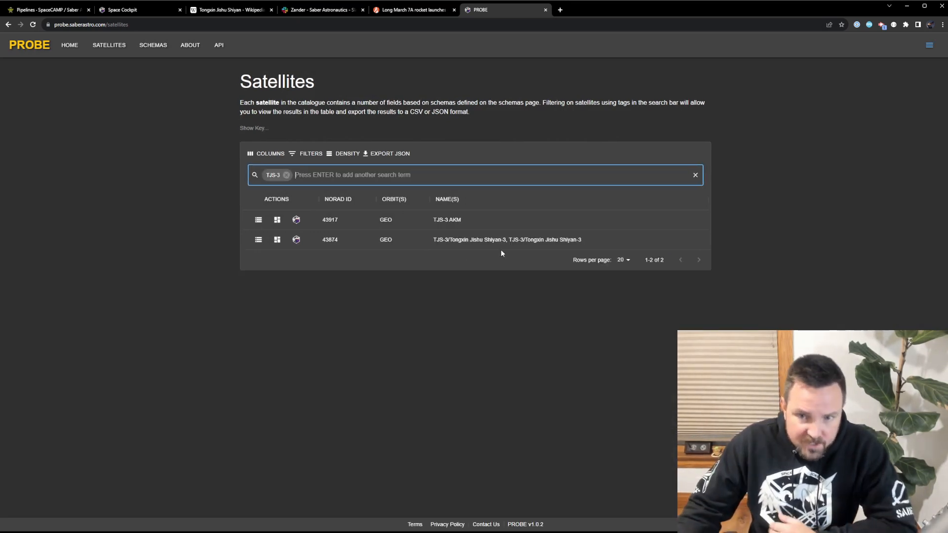
Step: Open the TJS-3/Tongxin Jishu Shiyan-3 record, read its long description and close the record
left_click(476, 241)
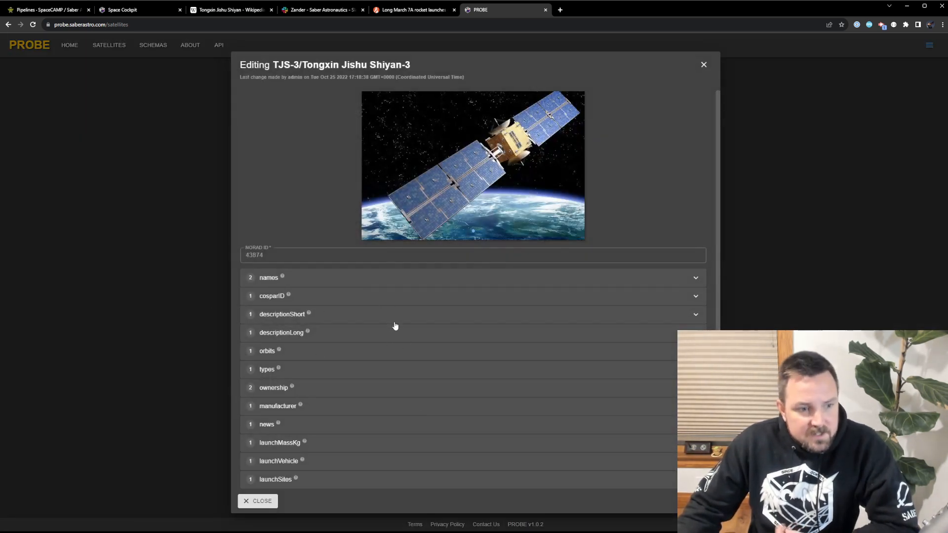
left_click(270, 335)
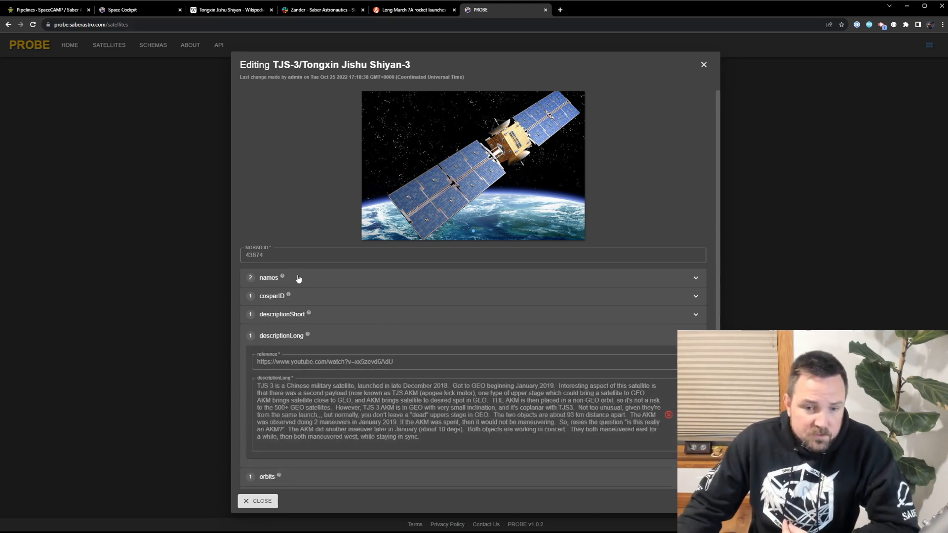
scroll(355, 352, "down", 2)
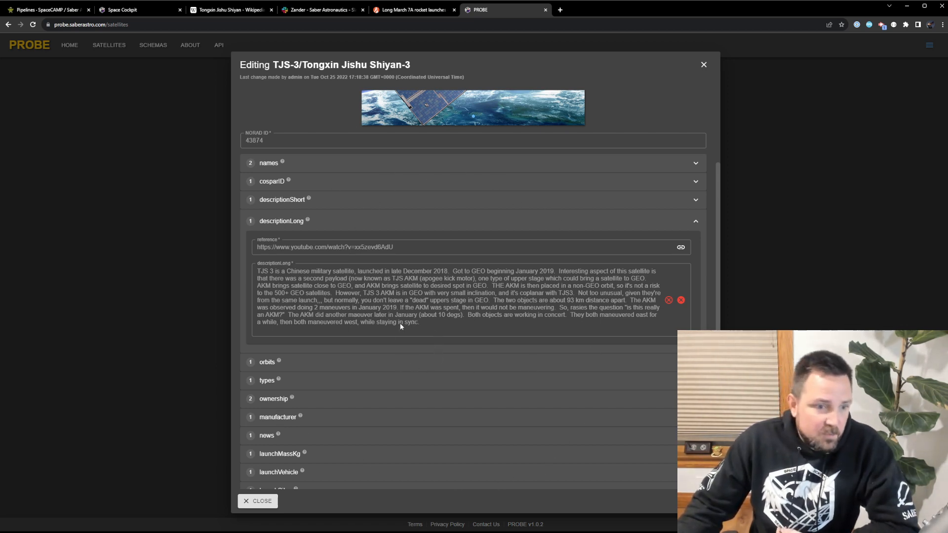
scroll(578, 167, "down", 2)
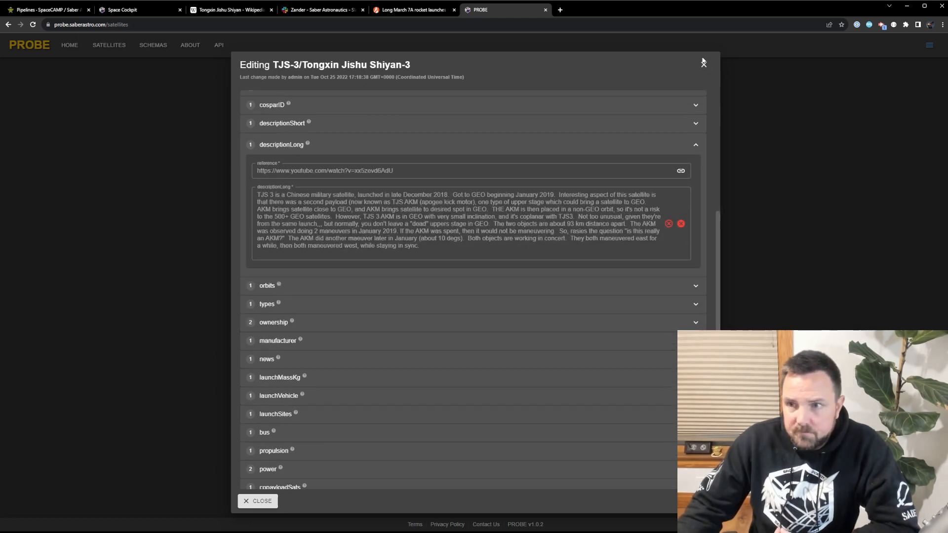
left_click(702, 62)
Step: Return to Space Cockpit, run the simulation at 6000x to about 02:12 on 4 November 2023, then brake to about -4x
left_click(123, 9)
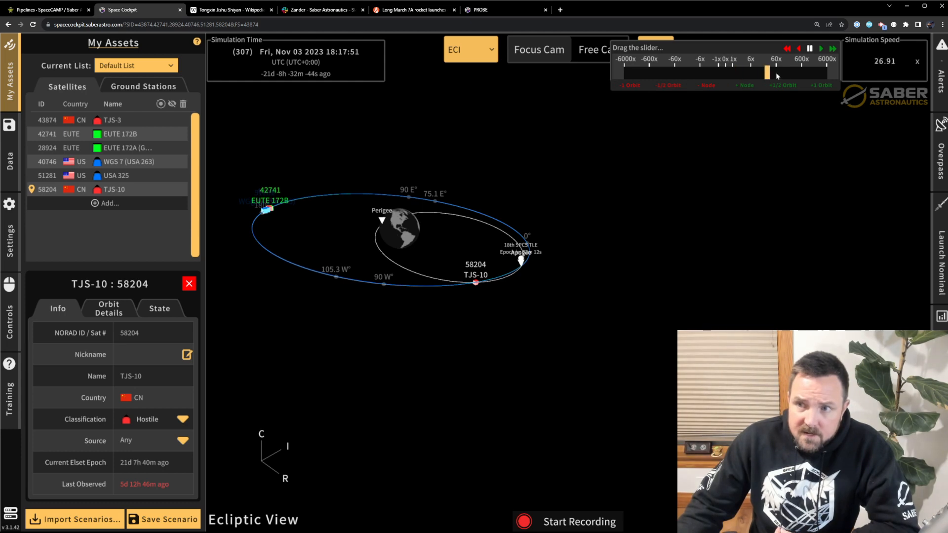
left_click_drag(777, 74, 834, 74)
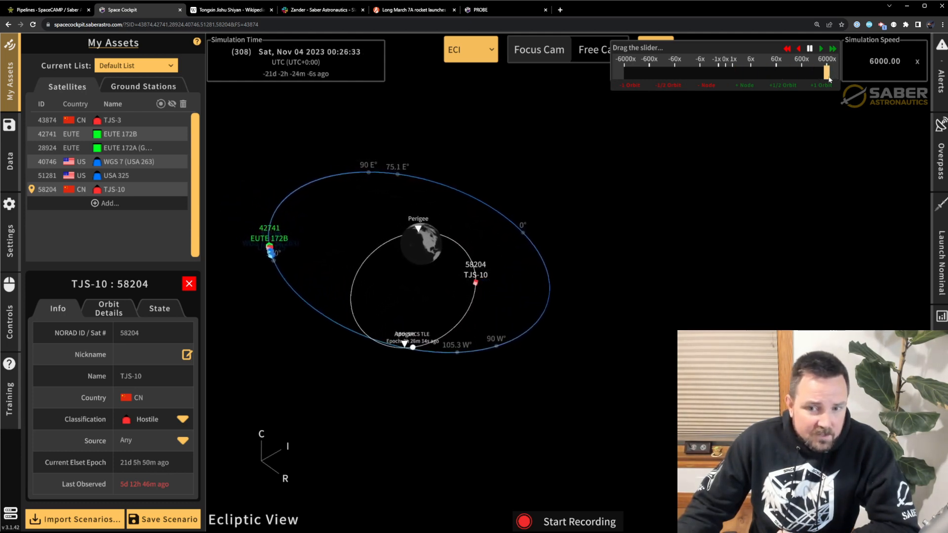
left_click_drag(829, 74, 708, 74)
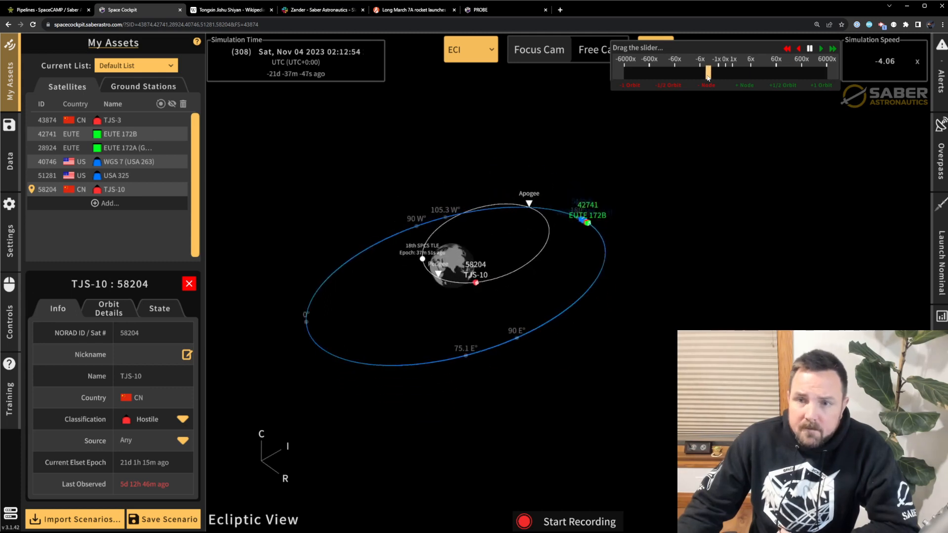
Step: Set the simulation time to 9 November 2023, 02:12:47
left_click(263, 63)
left_click(263, 64)
left_click(263, 63)
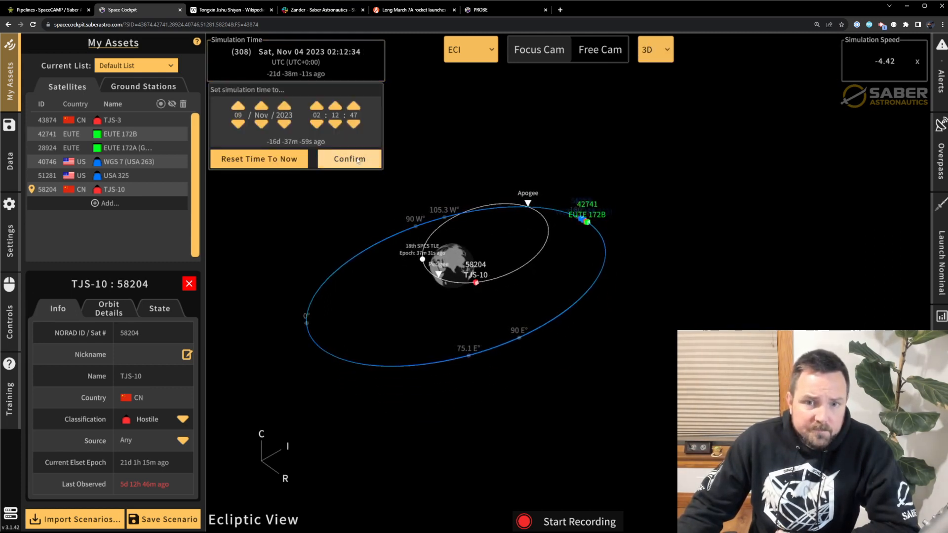
Step: Run the simulation at 6000x to about 17:49 on 9 November 2023, then slow it to about 0.21x
left_click(870, 60)
left_click_drag(750, 72, 834, 75)
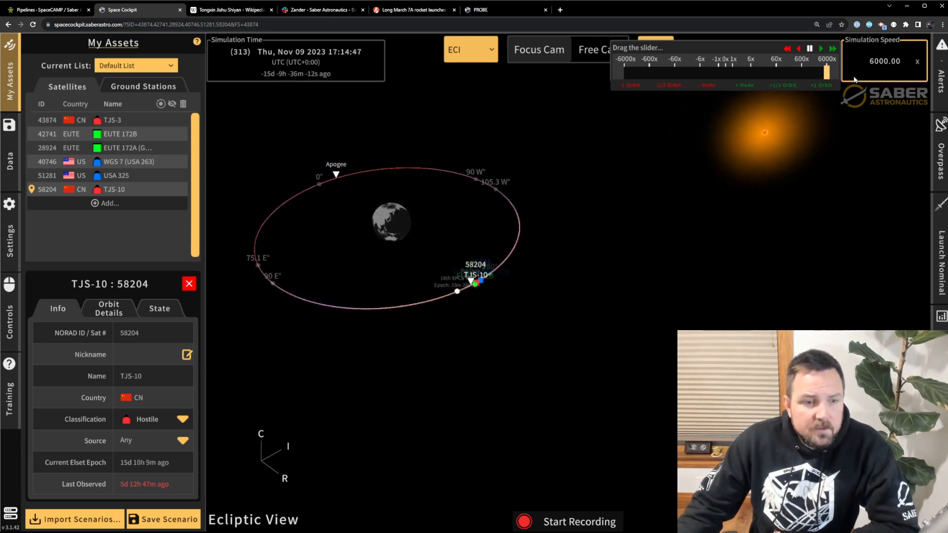
left_click_drag(826, 73, 735, 79)
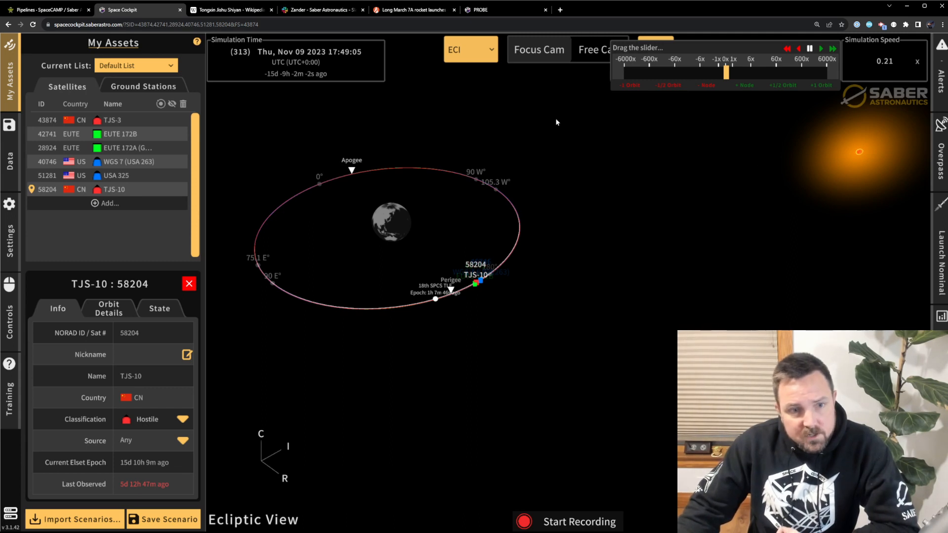
Step: Focus closely on TJS-10 and its neighbouring satellites and change the reference frame to ECEF
left_click_drag(485, 348, 484, 323)
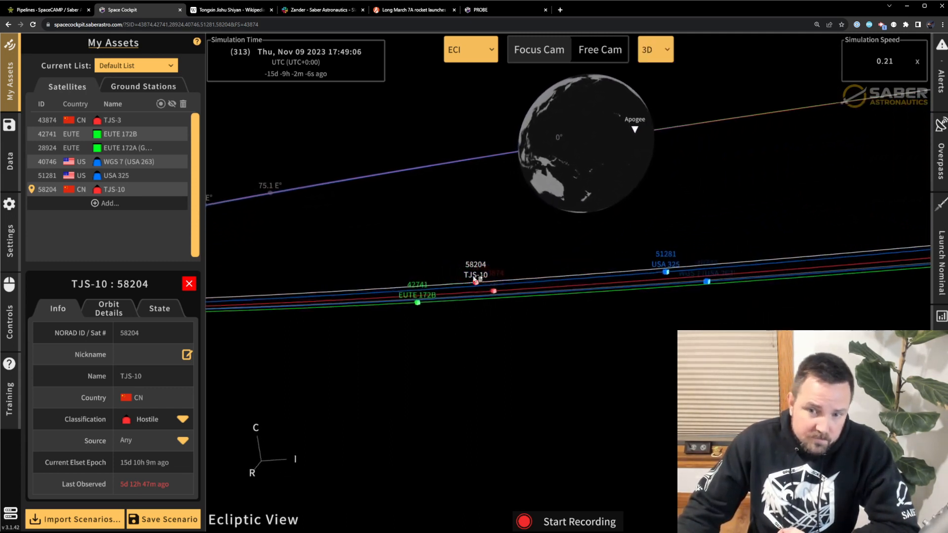
left_click(326, 73)
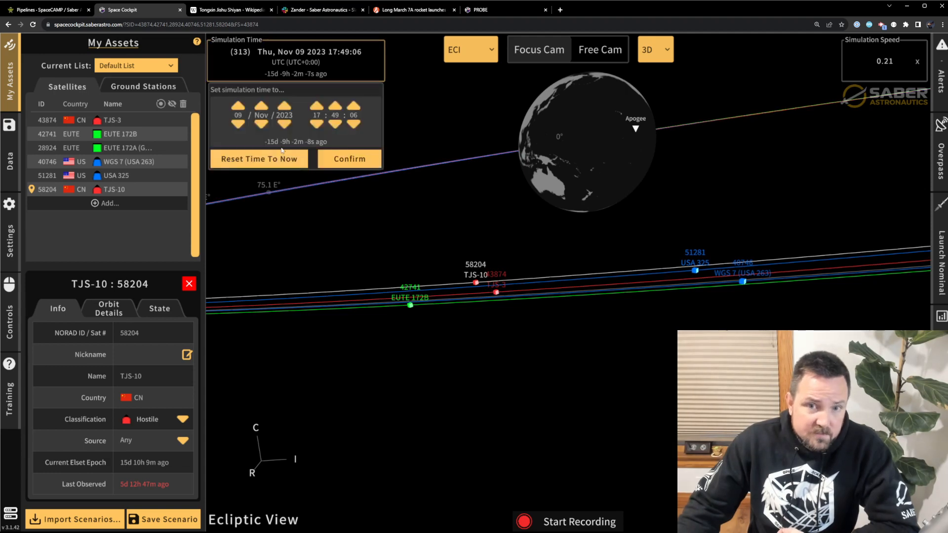
left_click(468, 51)
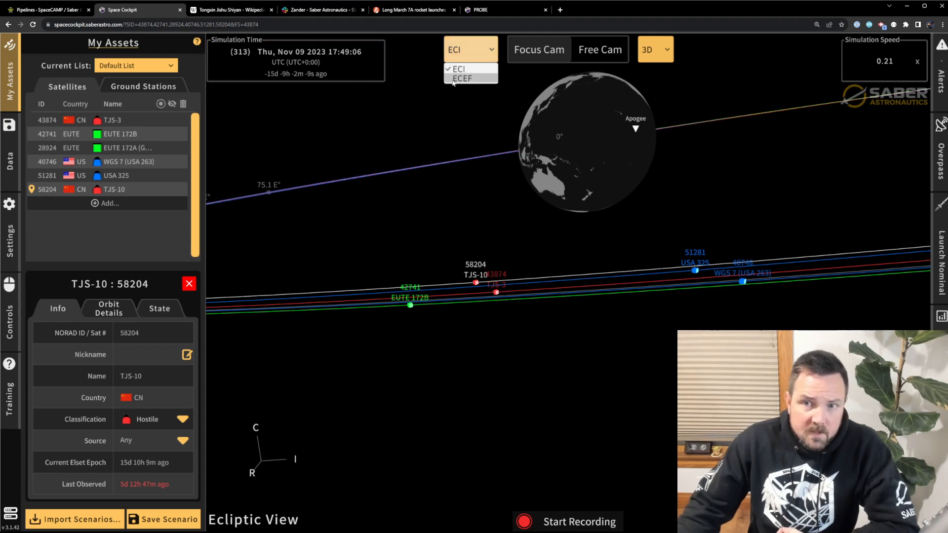
Step: Set the simulation speed to 6000x and examine TJS-10's drift relative to TJS-3, EUTE 172B, USA 325 and WGS 7
left_click(883, 61)
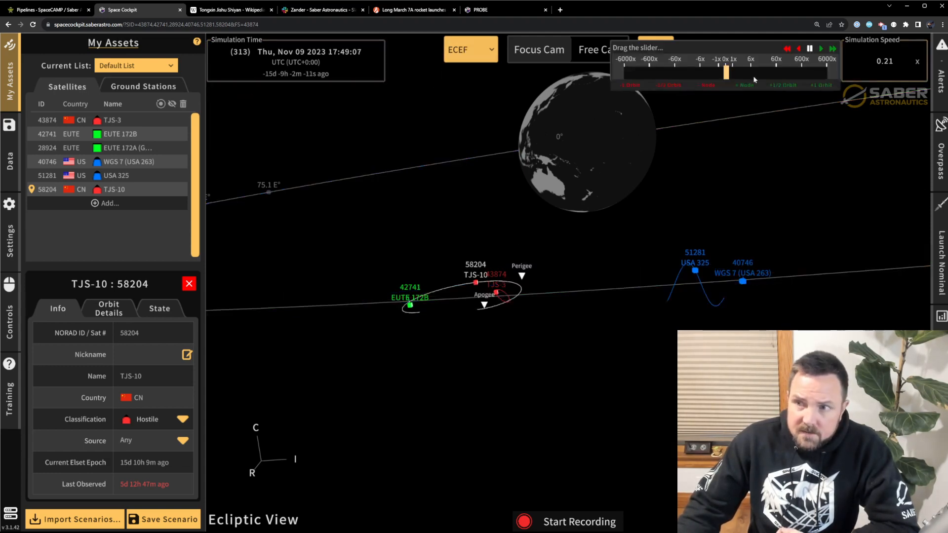
left_click_drag(726, 72, 826, 72)
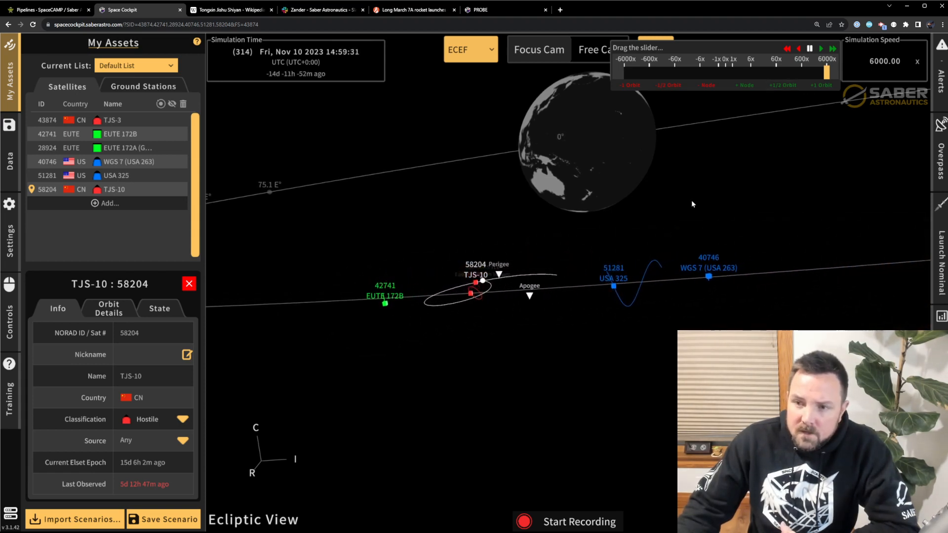
left_click_drag(691, 201, 709, 209)
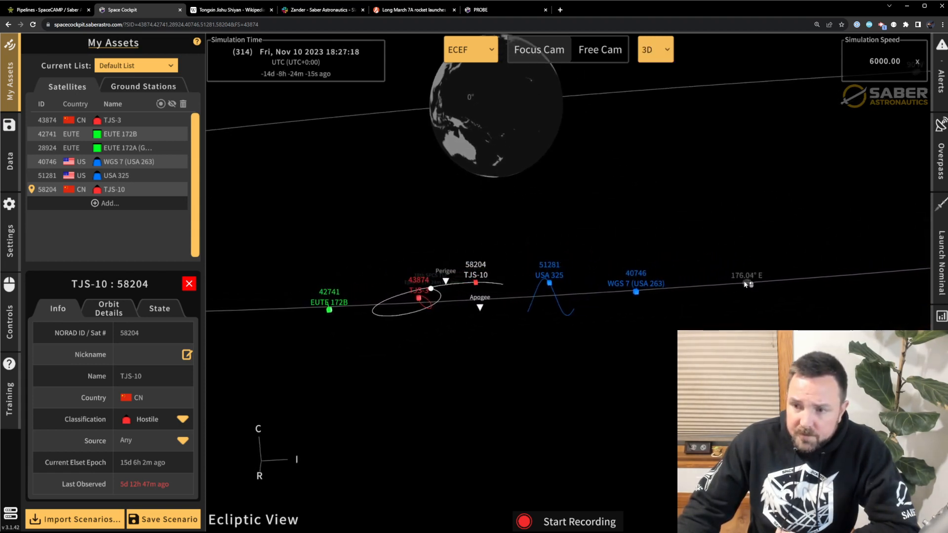
mouse_move(758, 271)
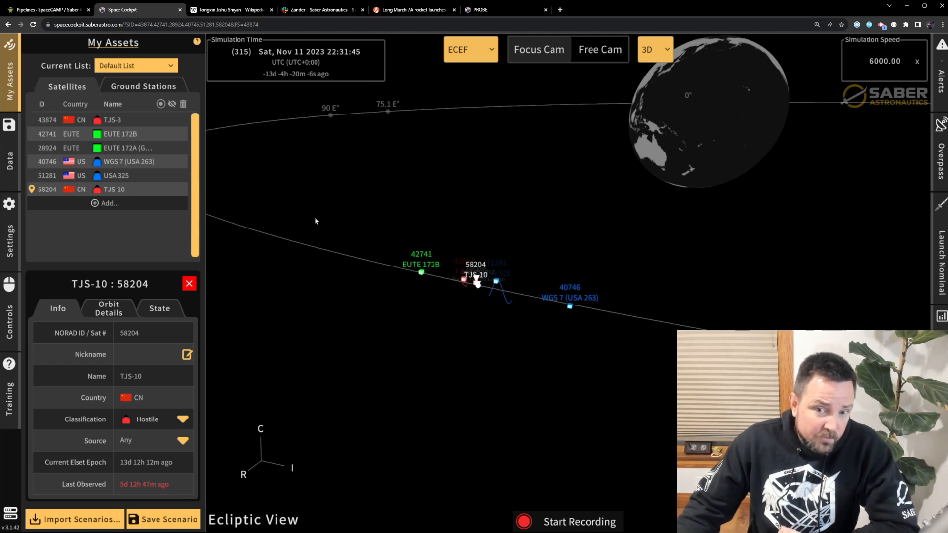
mouse_move(429, 270)
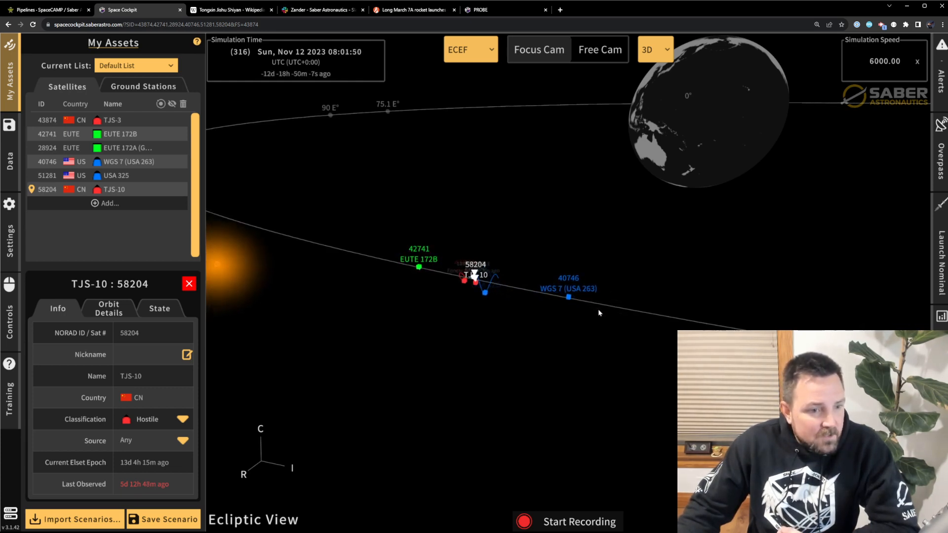
Step: Advance the simulation time to 14 November 2023, 22:33:31, keeping the speed at 6000x
left_click(883, 61)
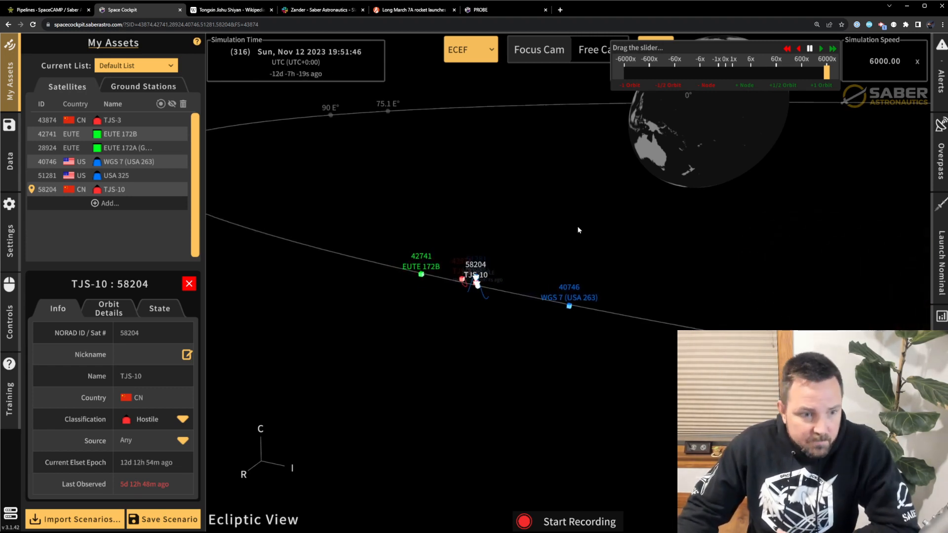
left_click(244, 73)
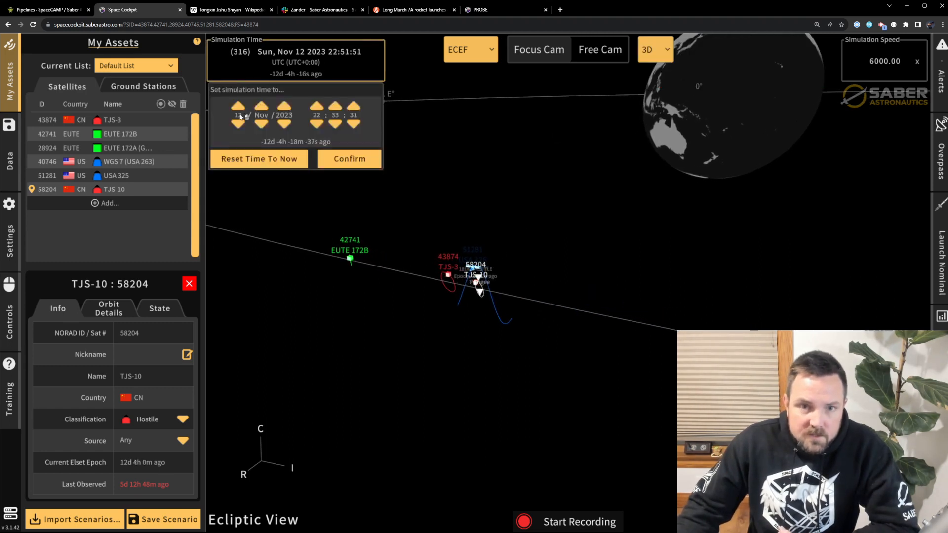
scroll(240, 116, "up", 2)
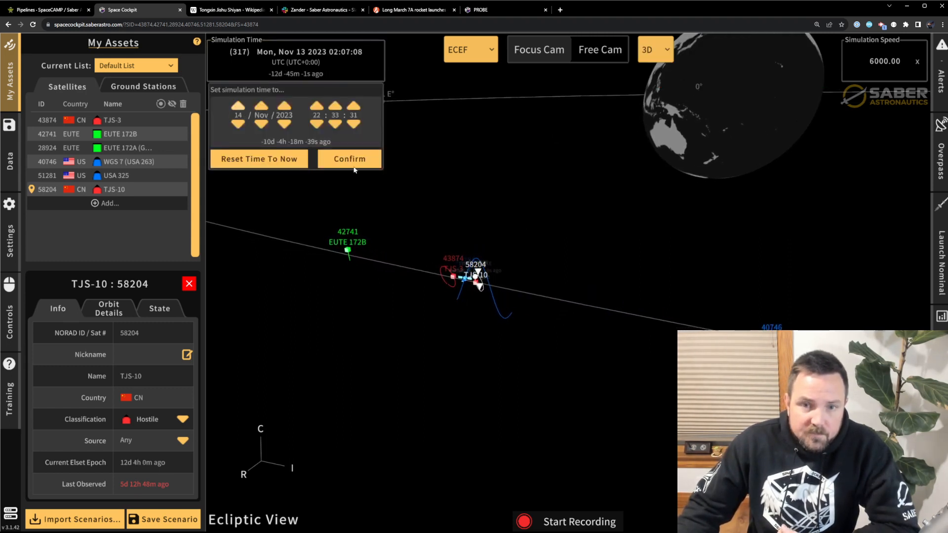
key("Return")
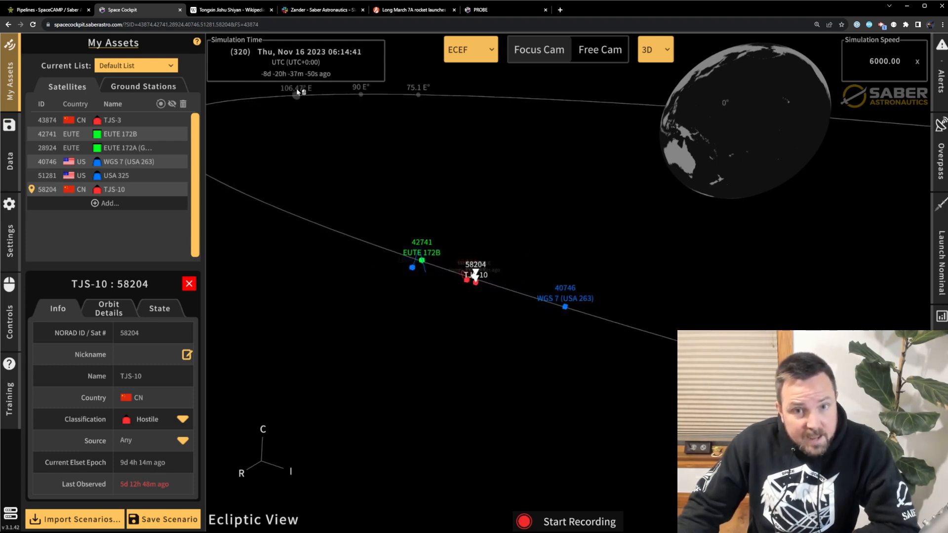
Step: Jump the simulation ahead to 18 November 2023, 06:43:02
left_click(296, 62)
left_click(238, 106)
left_click(238, 106)
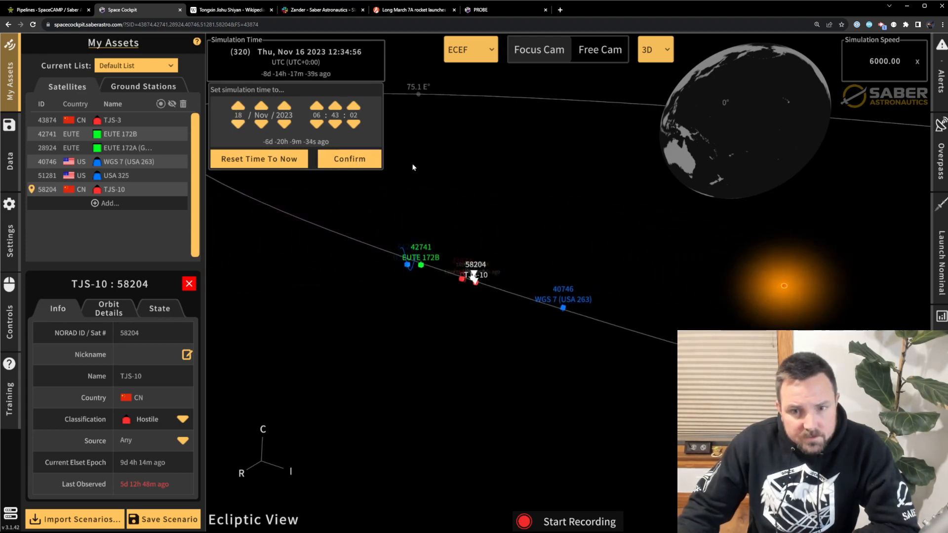
left_click(359, 159)
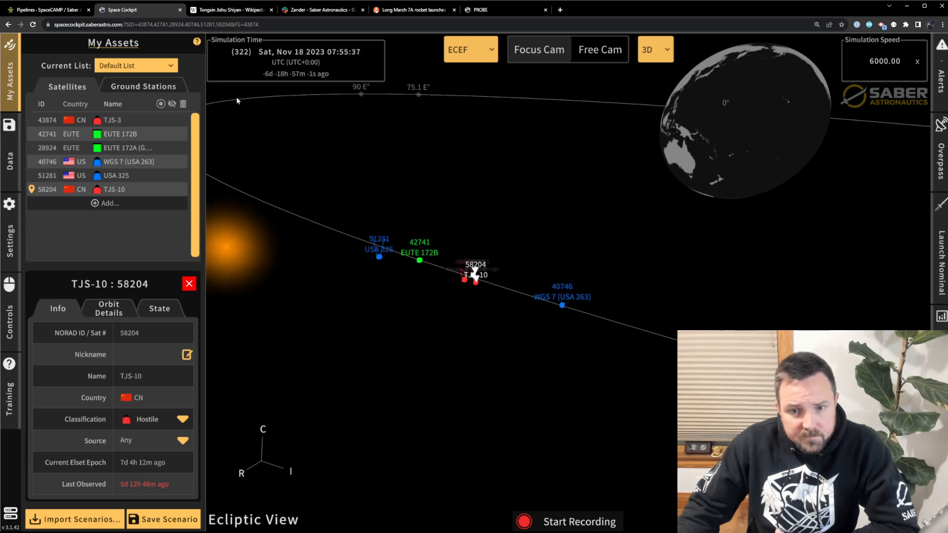
Step: Move the simulation forward to 21 November 2023, 08:27:17
left_click(296, 62)
left_click(238, 106)
left_click(237, 106)
left_click(237, 106)
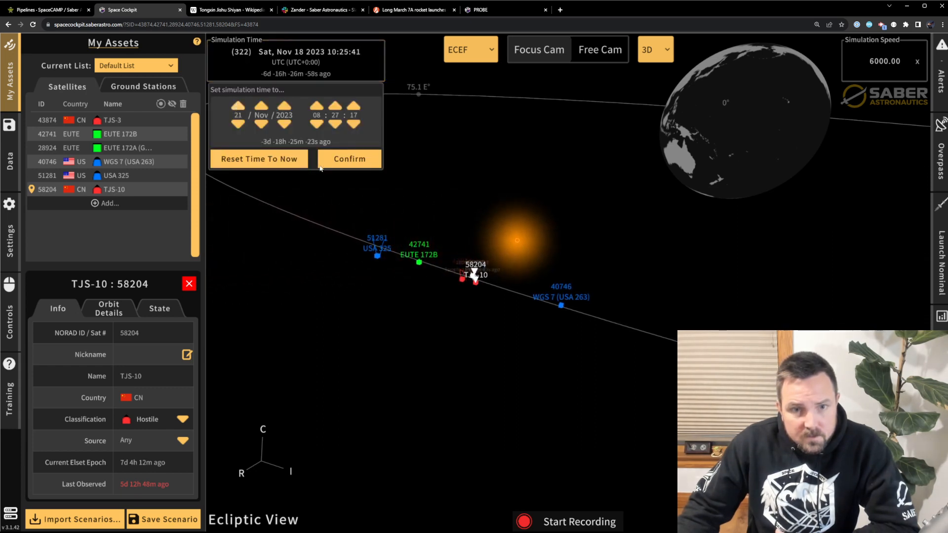
key("Return")
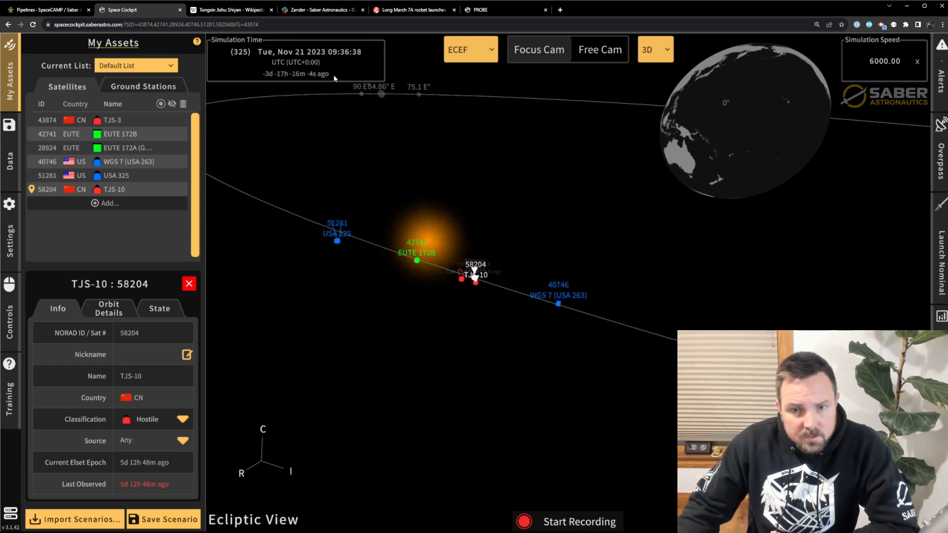
Step: Set the simulation time to 23 November 2023, 10:02:31
left_click(296, 59)
left_click(238, 106)
left_click(237, 106)
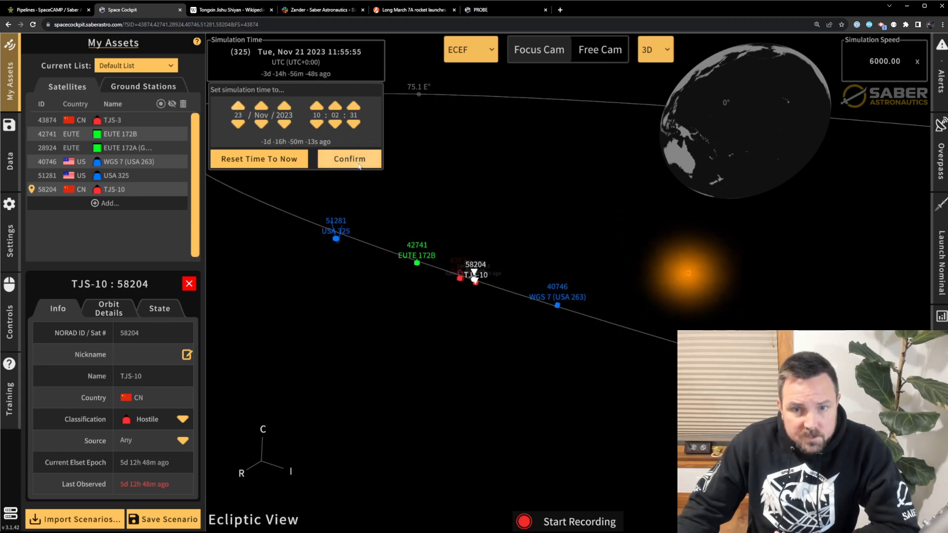
key("Return")
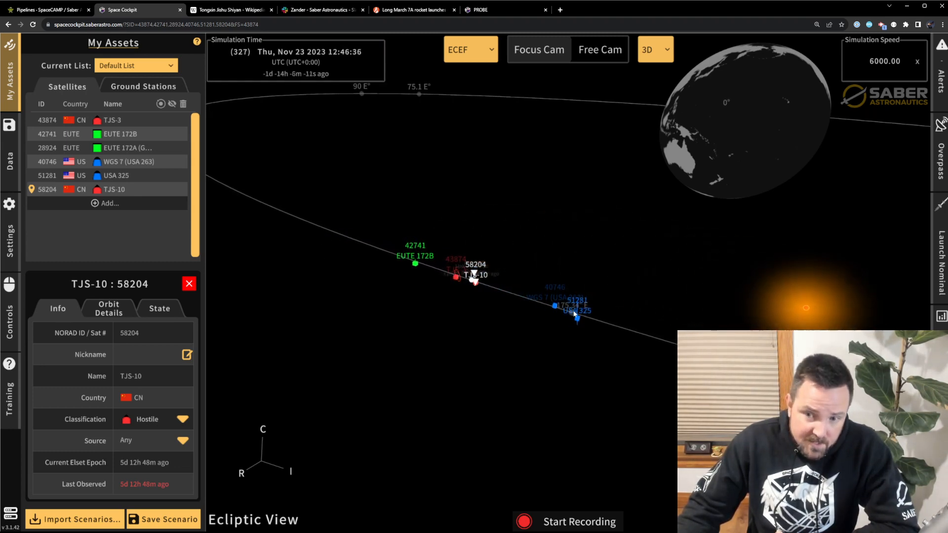
Step: Examine the spacing of USA 325, WGS 7 and TJS-3 around TJS-10, and measure the distance from TJS-10 to WGS 7
mouse_move(586, 312)
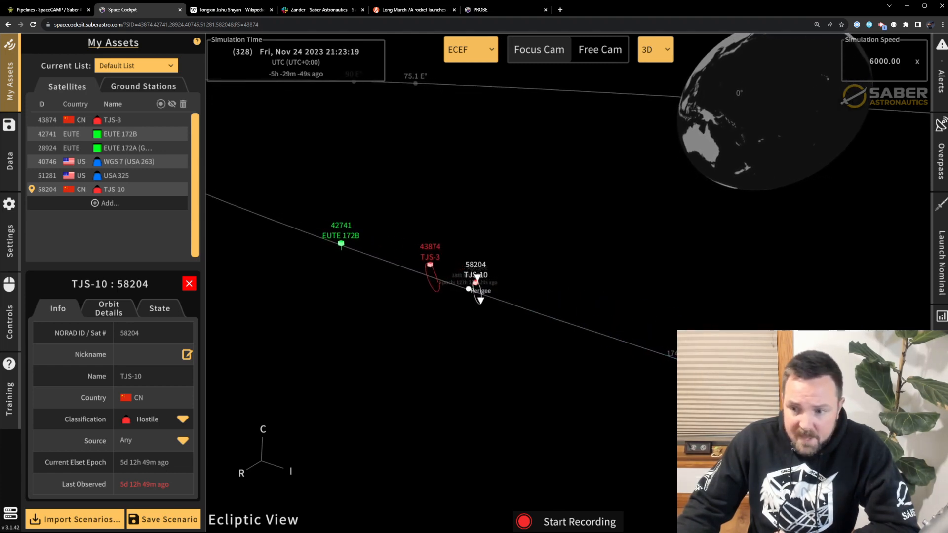
left_click_drag(658, 282, 711, 269)
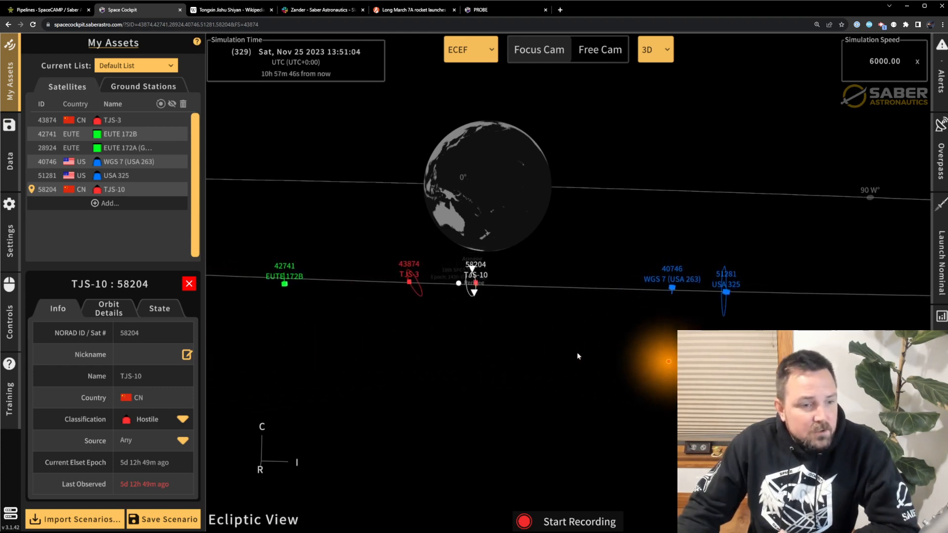
mouse_move(684, 295)
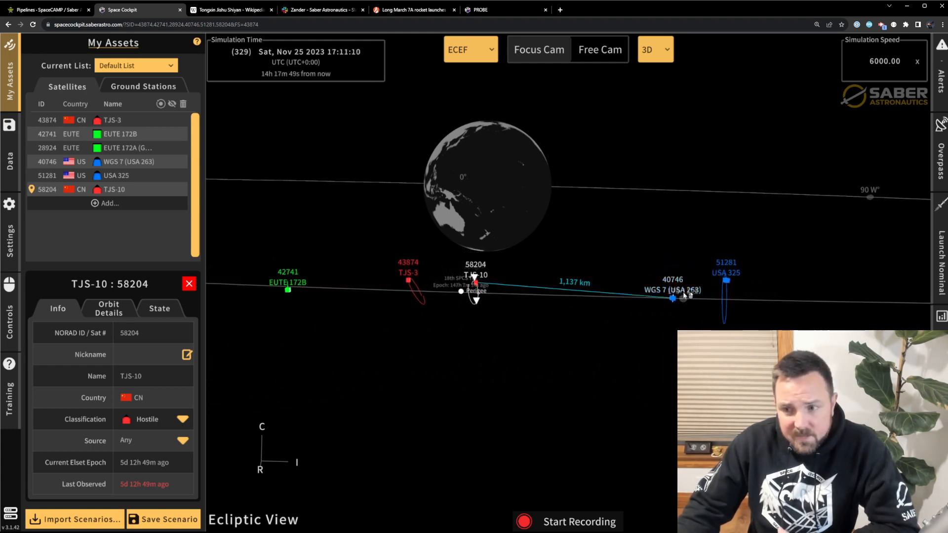